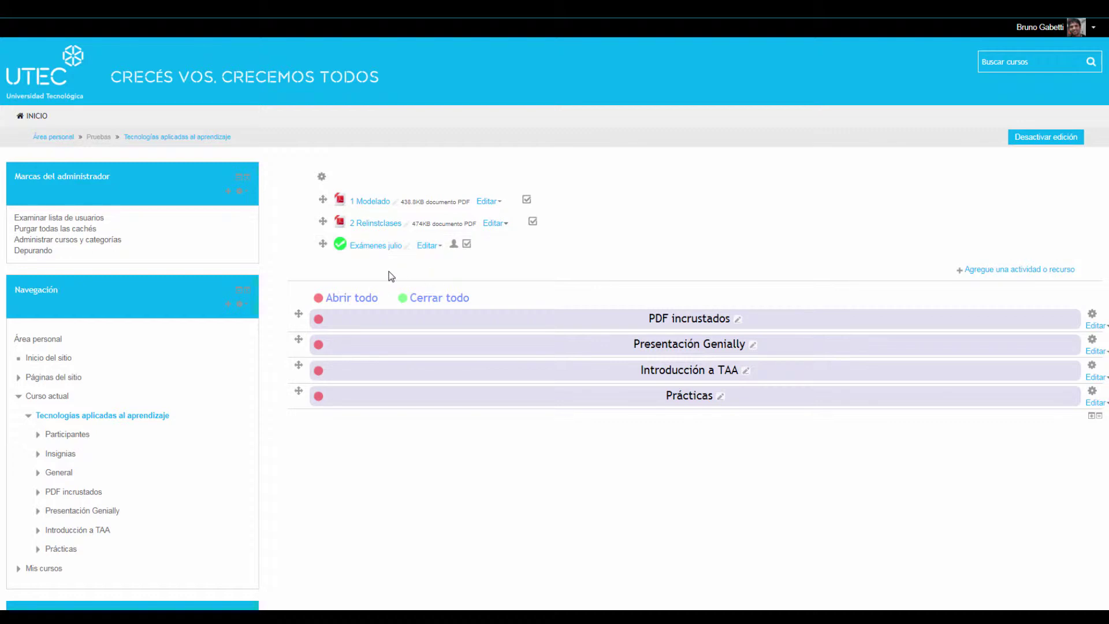
# Open the Exámenes julio booking activity and start adding a new booking option.
pyautogui.click(368, 251)
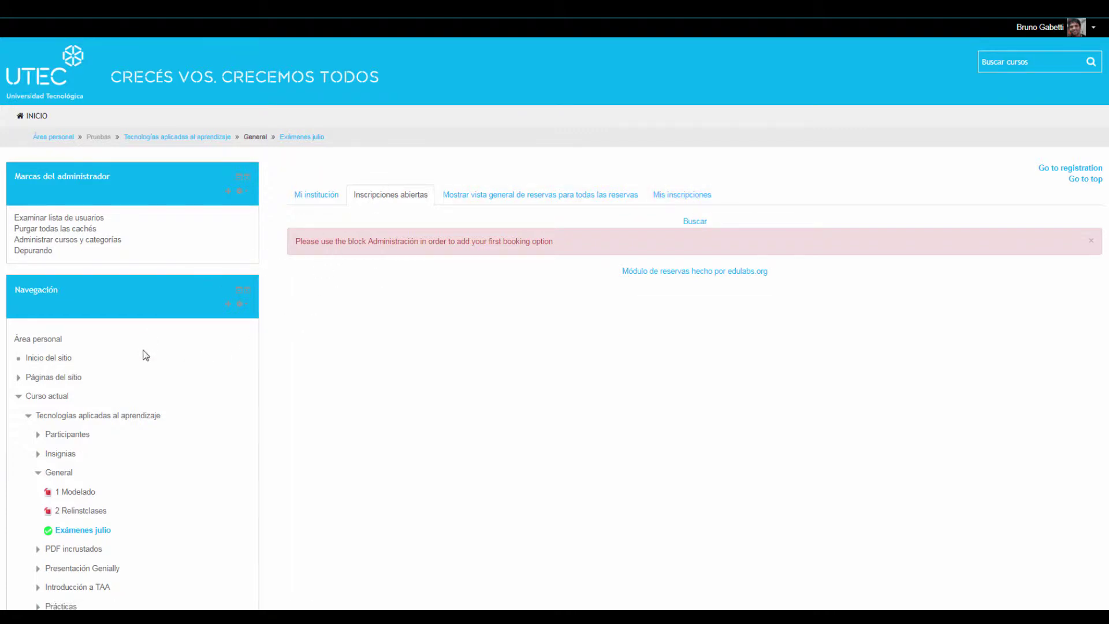
pyautogui.scroll(-3, 147, 355)
pyautogui.scroll(-1, 149, 358)
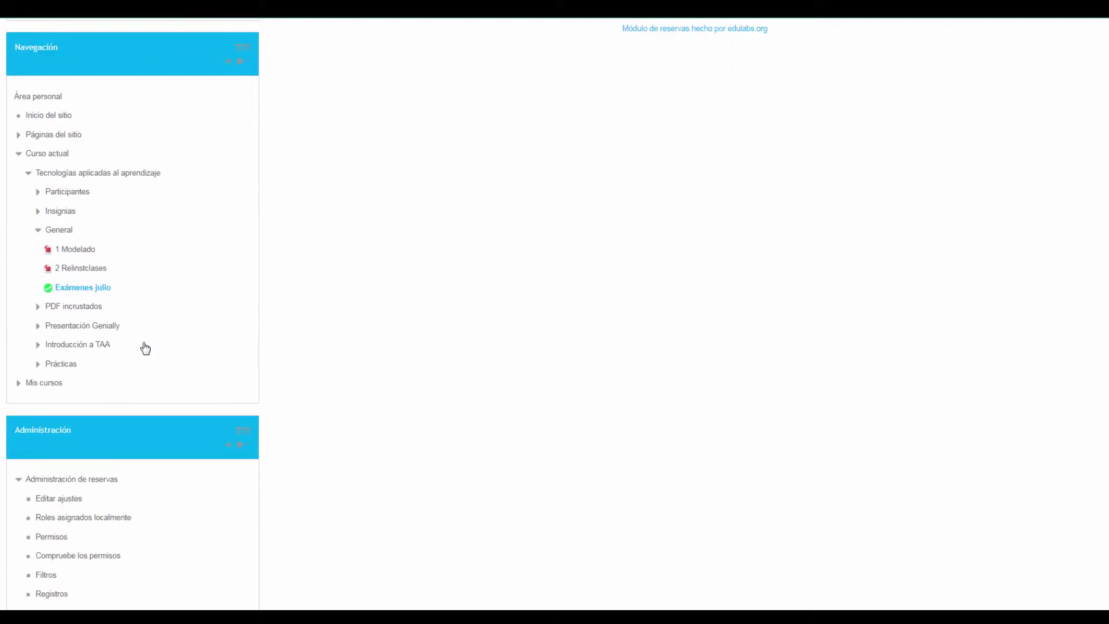
pyautogui.scroll(-3, 145, 347)
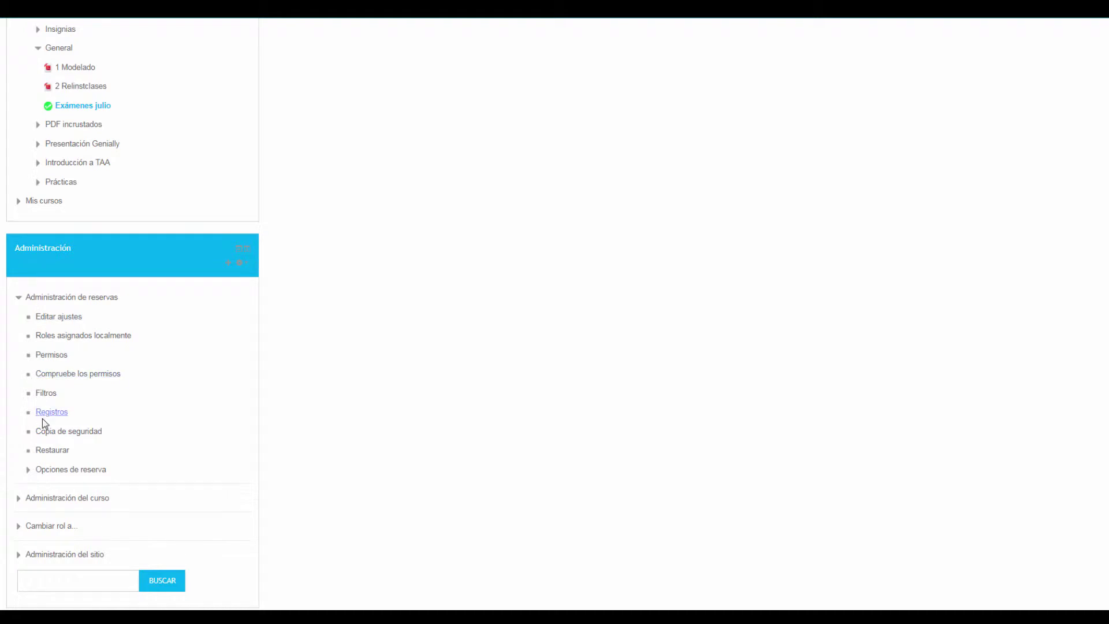
pyautogui.click(30, 470)
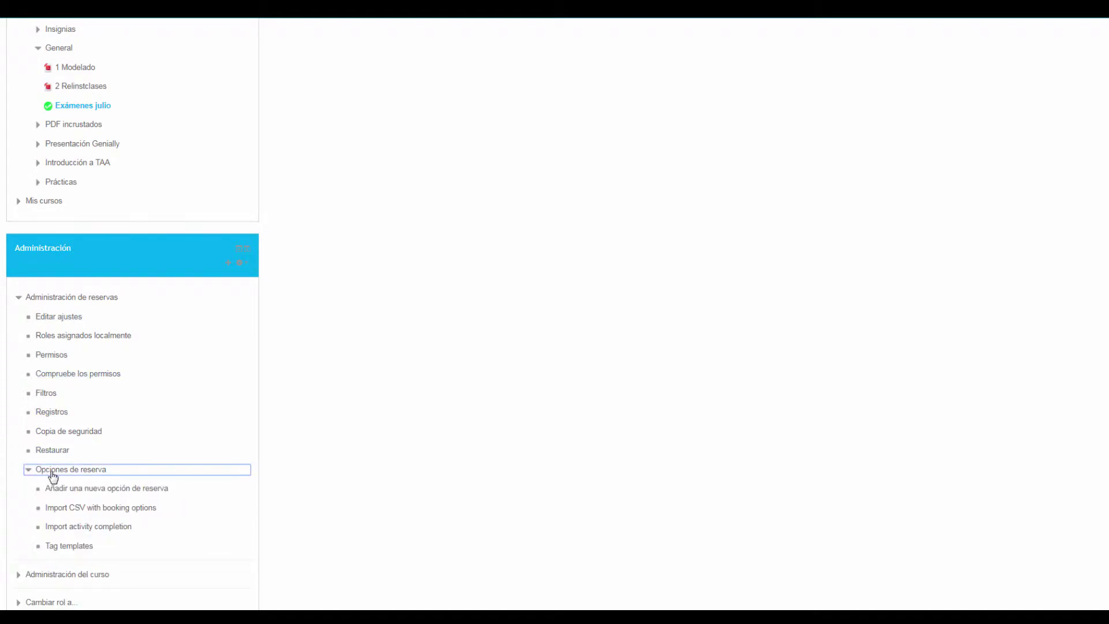
pyautogui.click(84, 491)
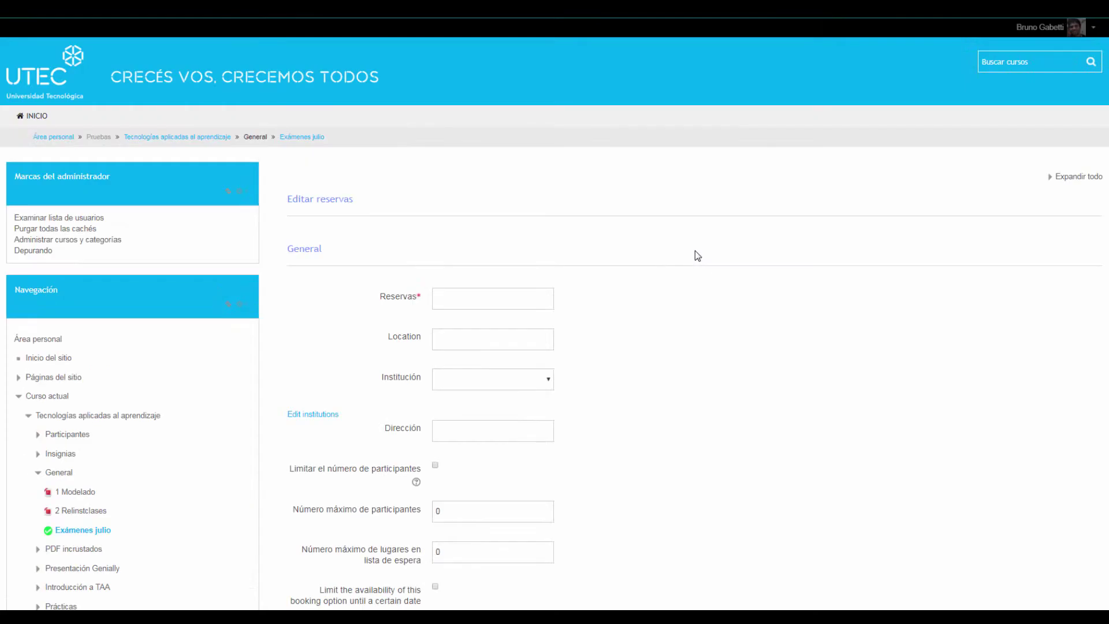
# Name the new booking option "Matemática I".
pyautogui.click(477, 302)
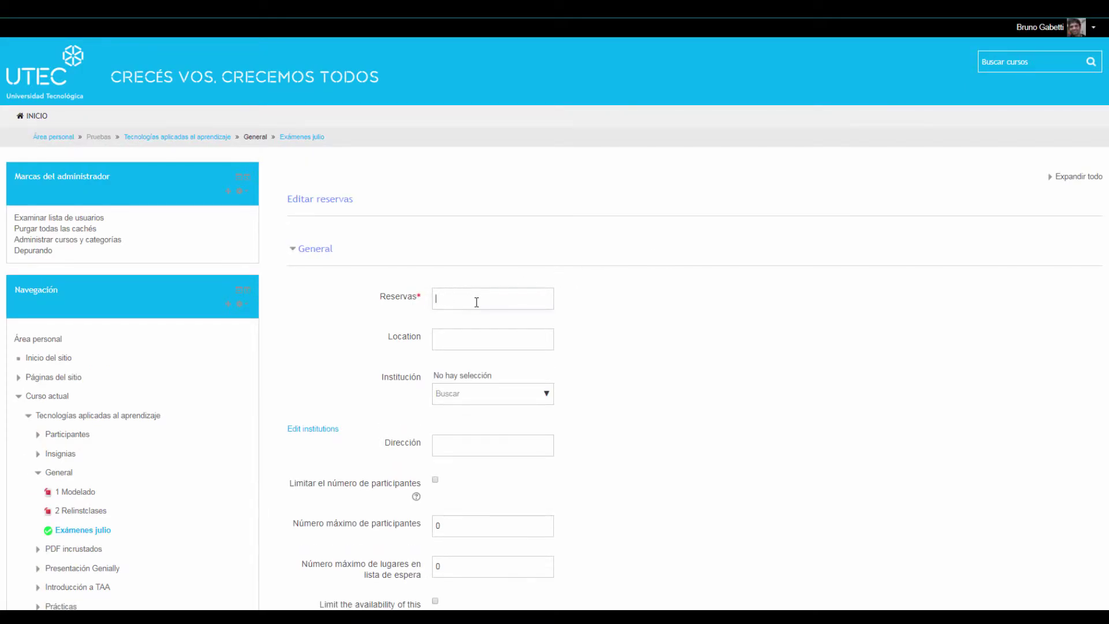
pyautogui.write('mem')
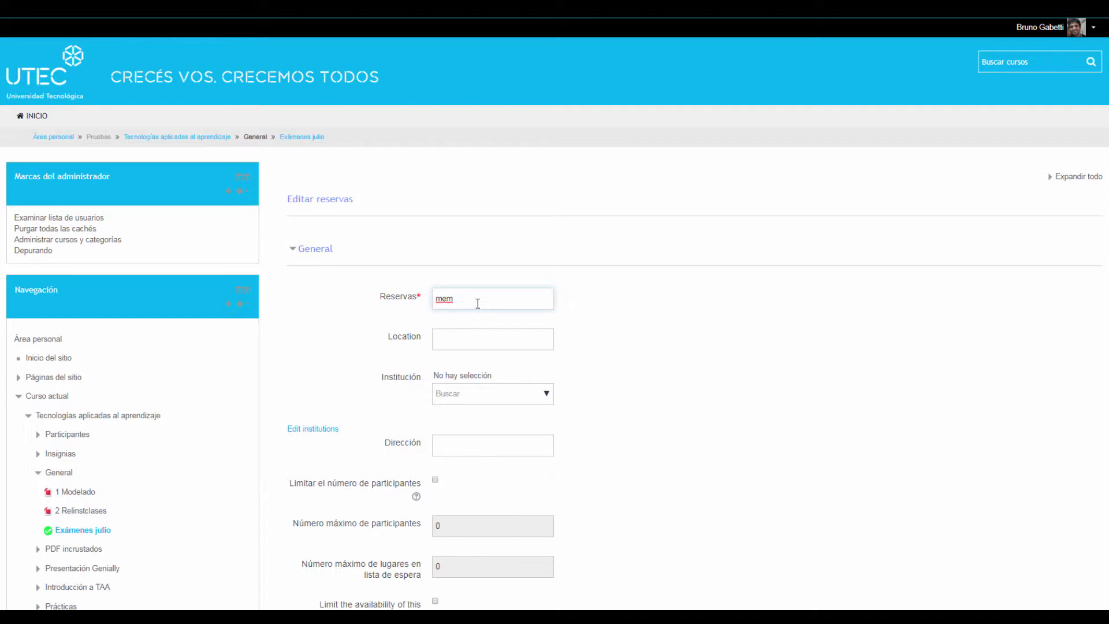
pyautogui.press('BackSpace')
pyautogui.press('BackSpace')
pyautogui.press('BackSpace')
pyautogui.write('Matemática')
# Limit the booking option's availability until 2 julio 2019 at 23:55.
pyautogui.scroll(-3, 500, 286)
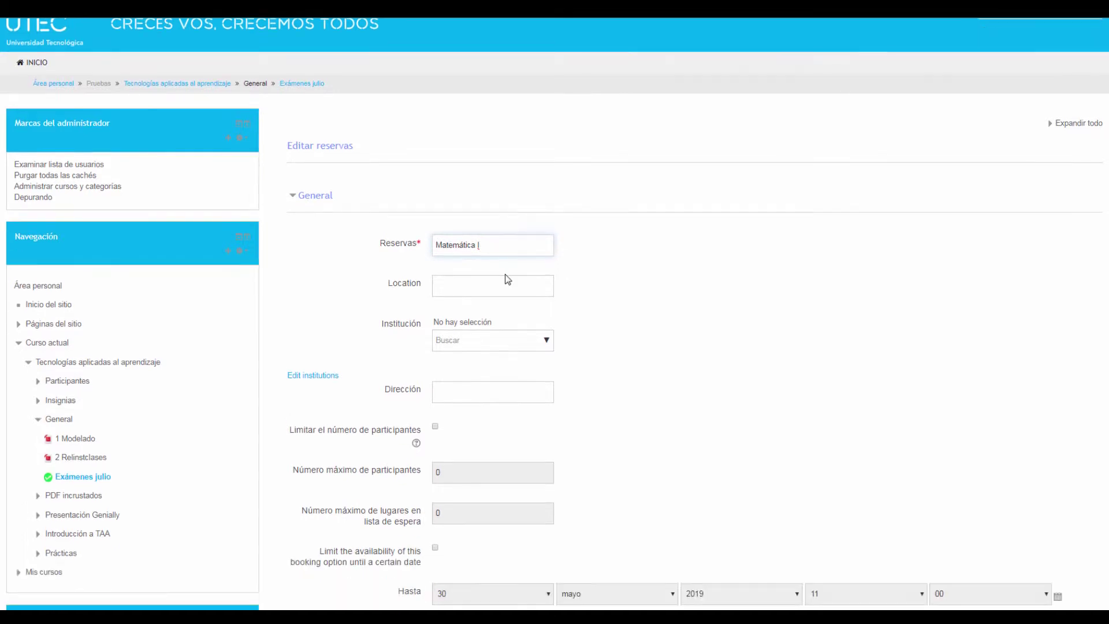
pyautogui.scroll(-3, 502, 281)
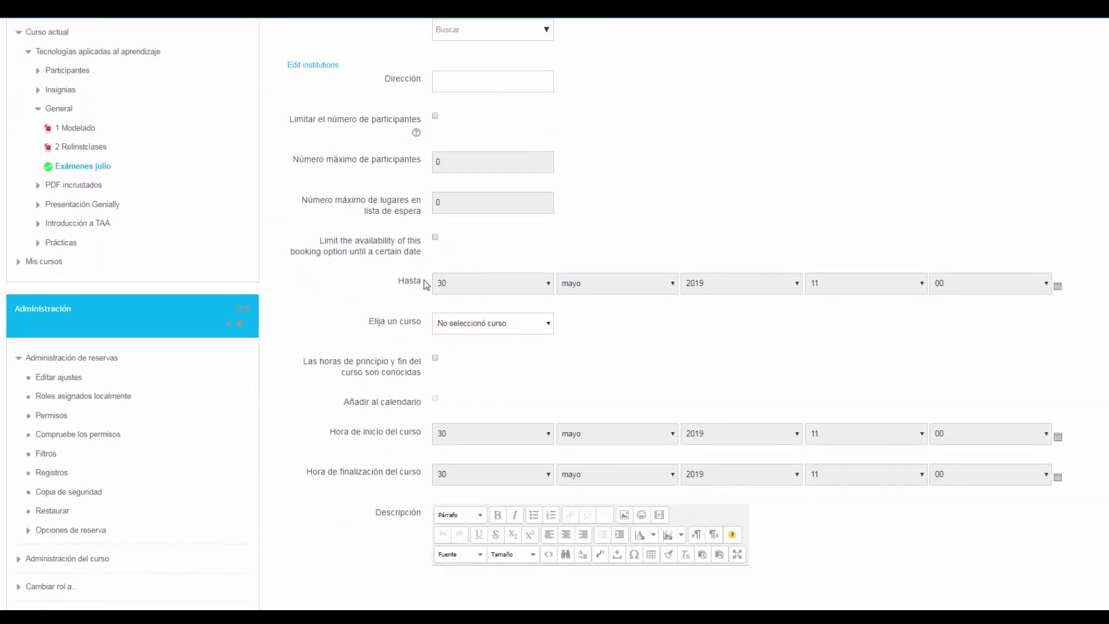
pyautogui.click(435, 239)
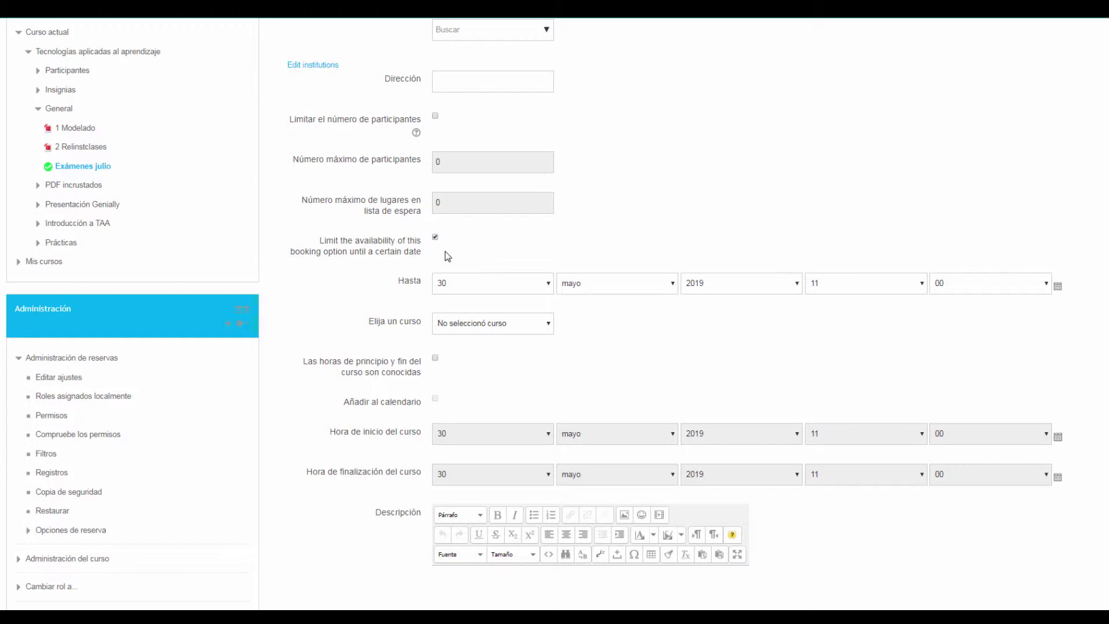
pyautogui.click(492, 284)
pyautogui.scroll(3, 490, 324)
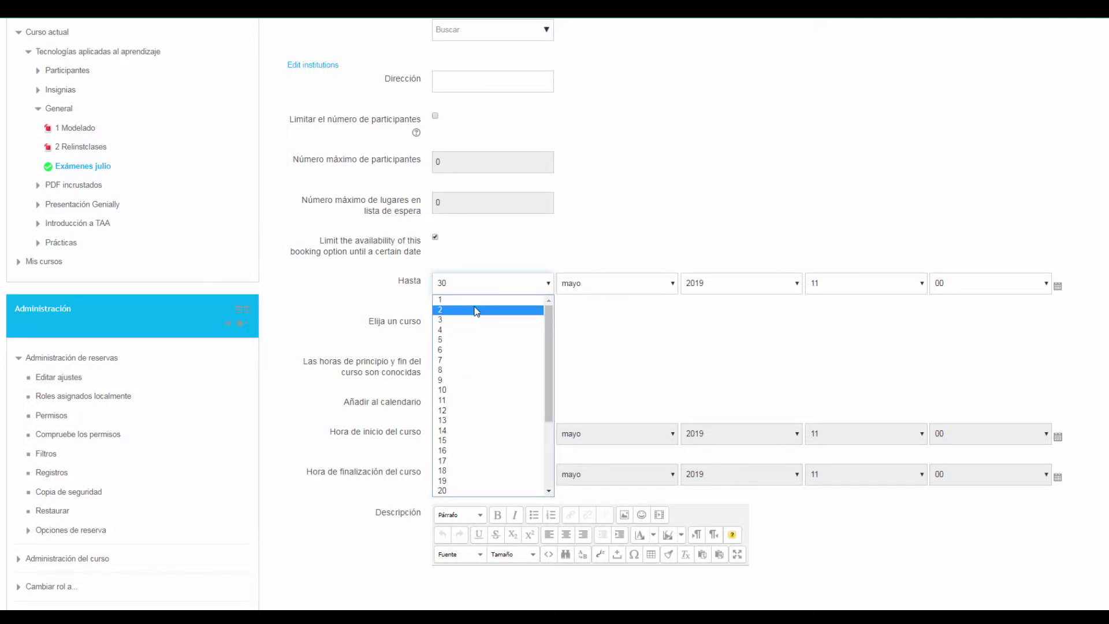
pyautogui.click(485, 310)
pyautogui.click(583, 277)
pyautogui.click(591, 364)
pyautogui.click(870, 281)
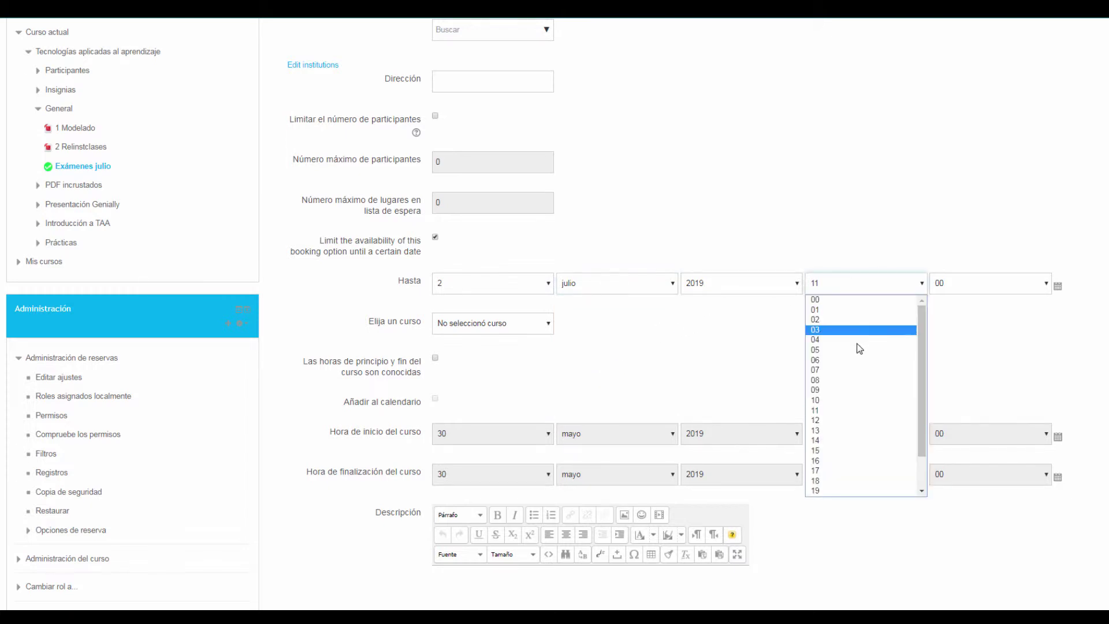
pyautogui.click(841, 491)
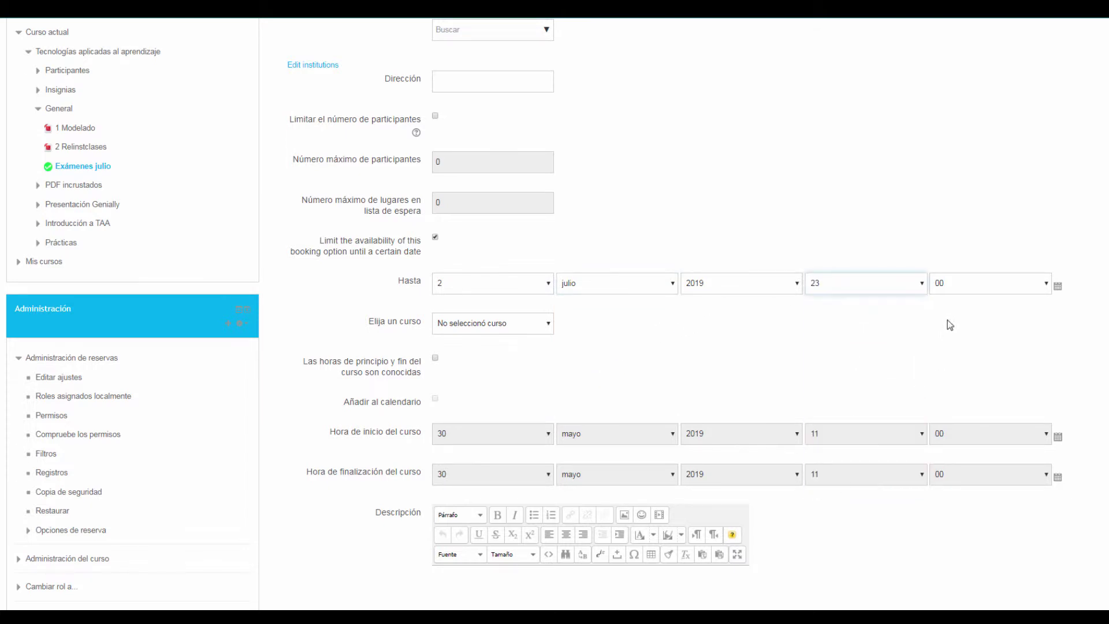
pyautogui.click(958, 288)
pyautogui.click(948, 411)
pyautogui.click(861, 287)
pyautogui.scroll(6, 862, 318)
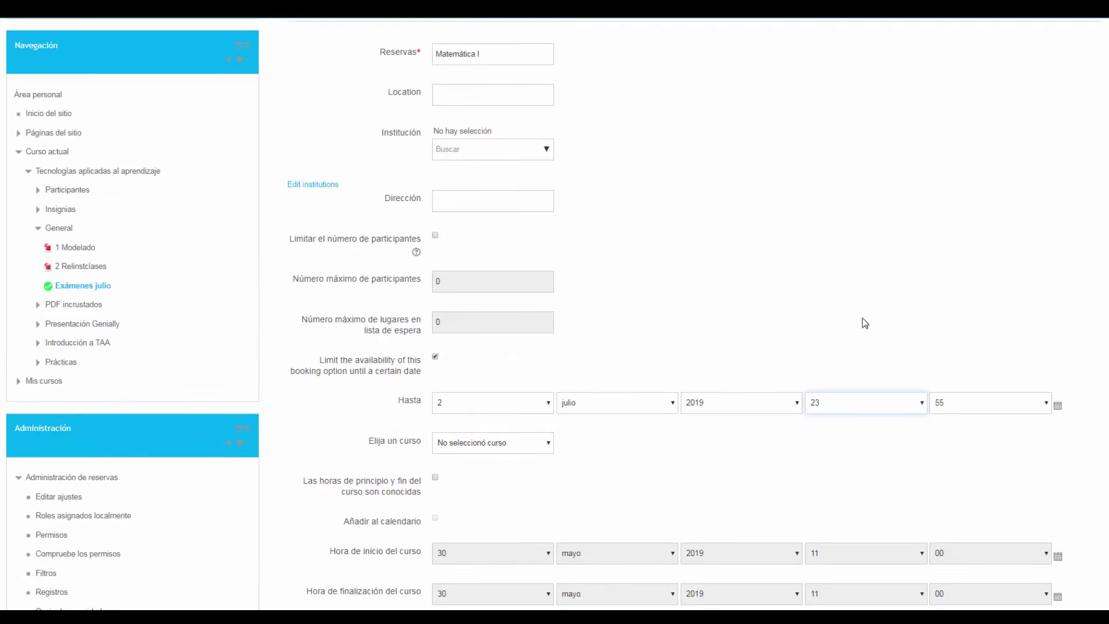
# Mark the course start and end times as known and set the start to 4 julio 2019 at 19:00.
pyautogui.scroll(-7, 801, 347)
pyautogui.scroll(-1, 804, 347)
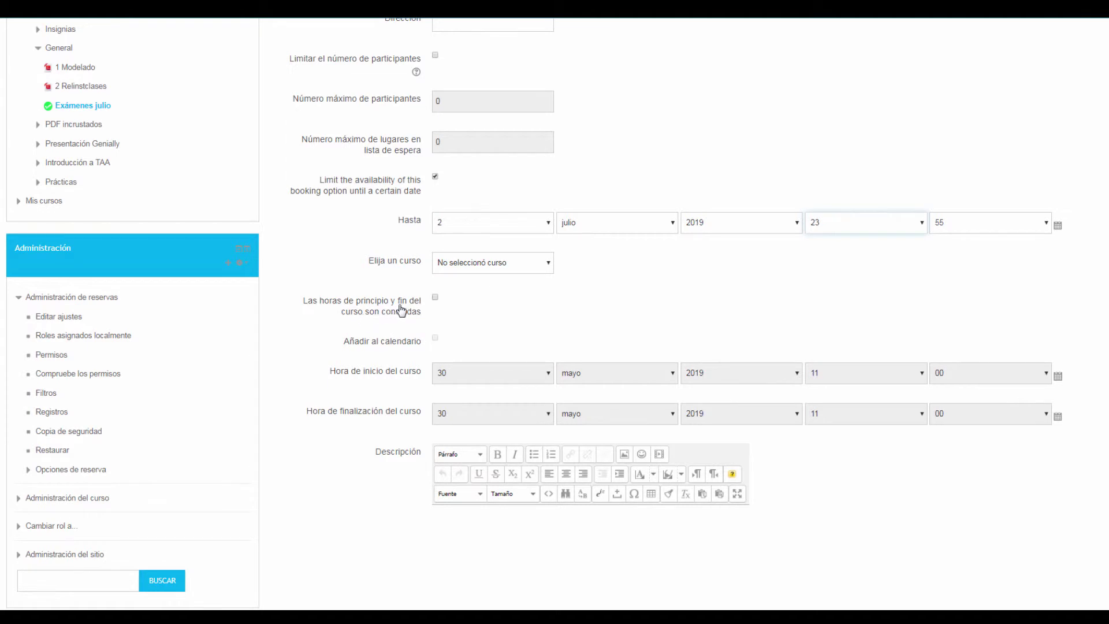
pyautogui.click(436, 298)
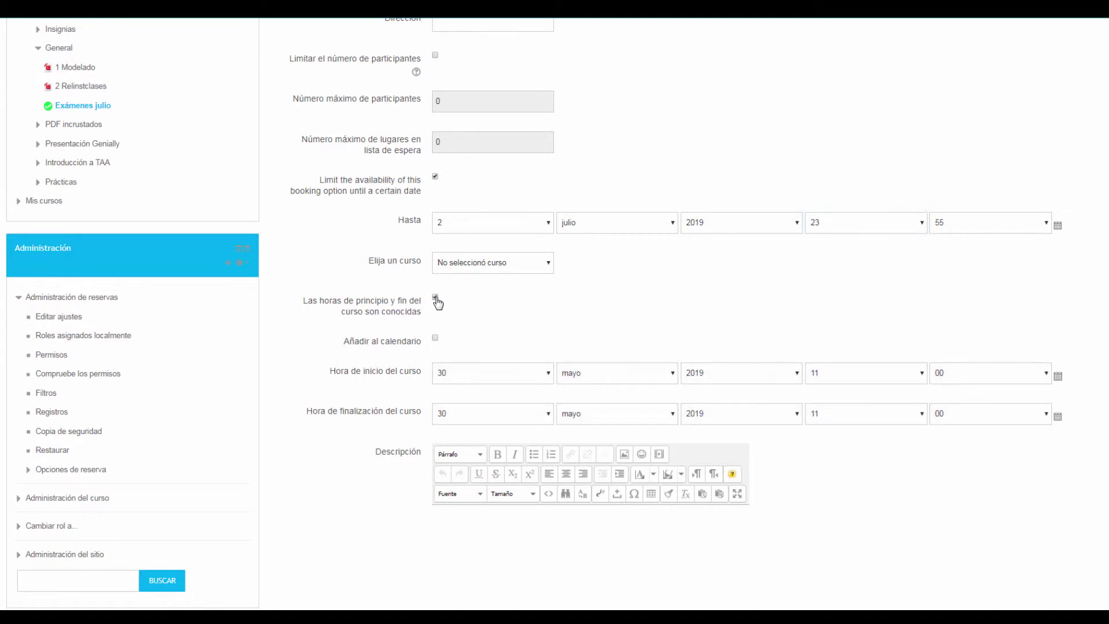
pyautogui.click(496, 375)
pyautogui.scroll(4, 496, 417)
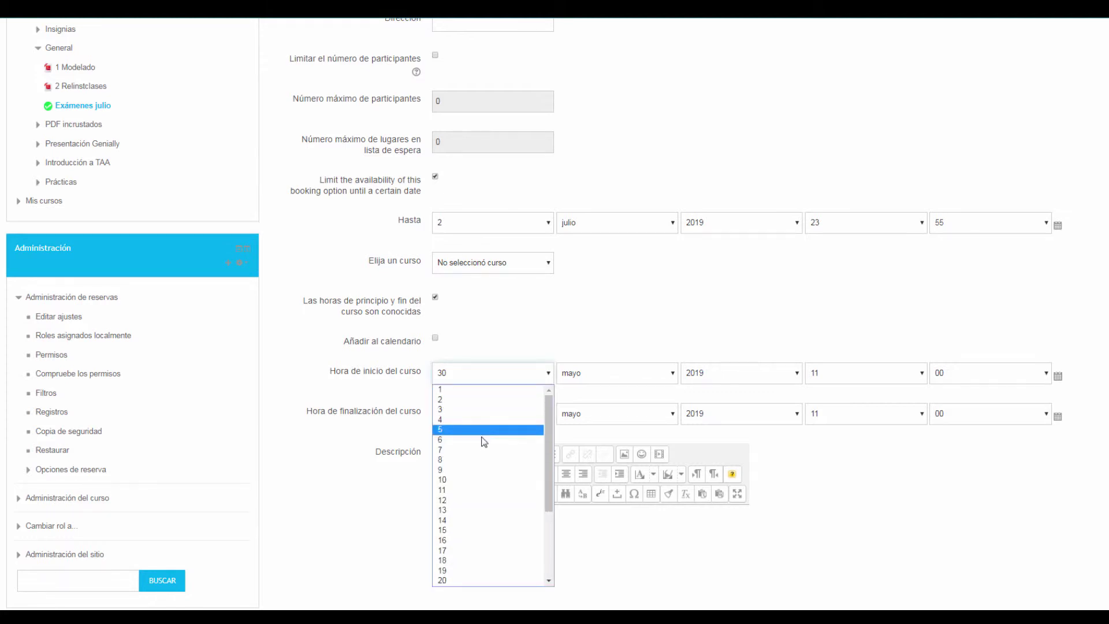
pyautogui.click(479, 421)
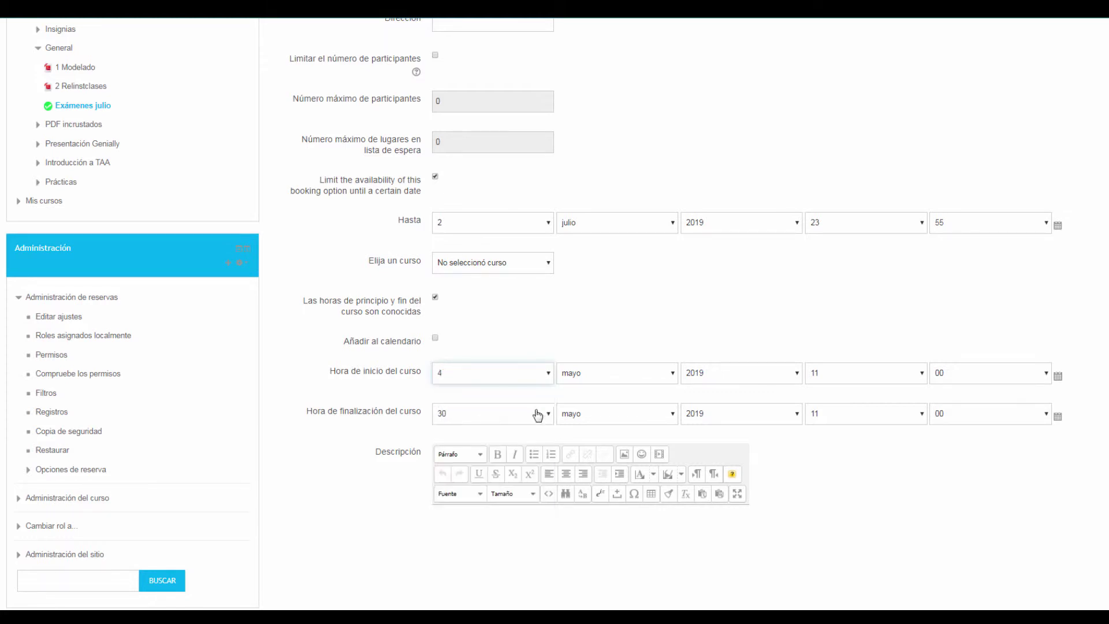
pyautogui.click(591, 374)
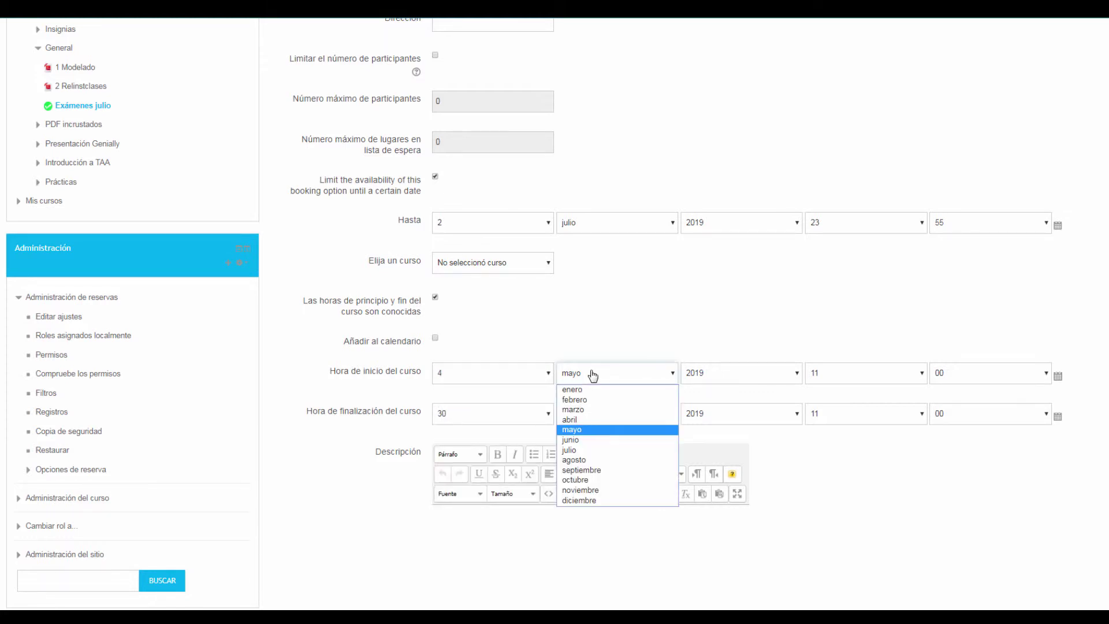
pyautogui.click(581, 450)
pyautogui.click(841, 372)
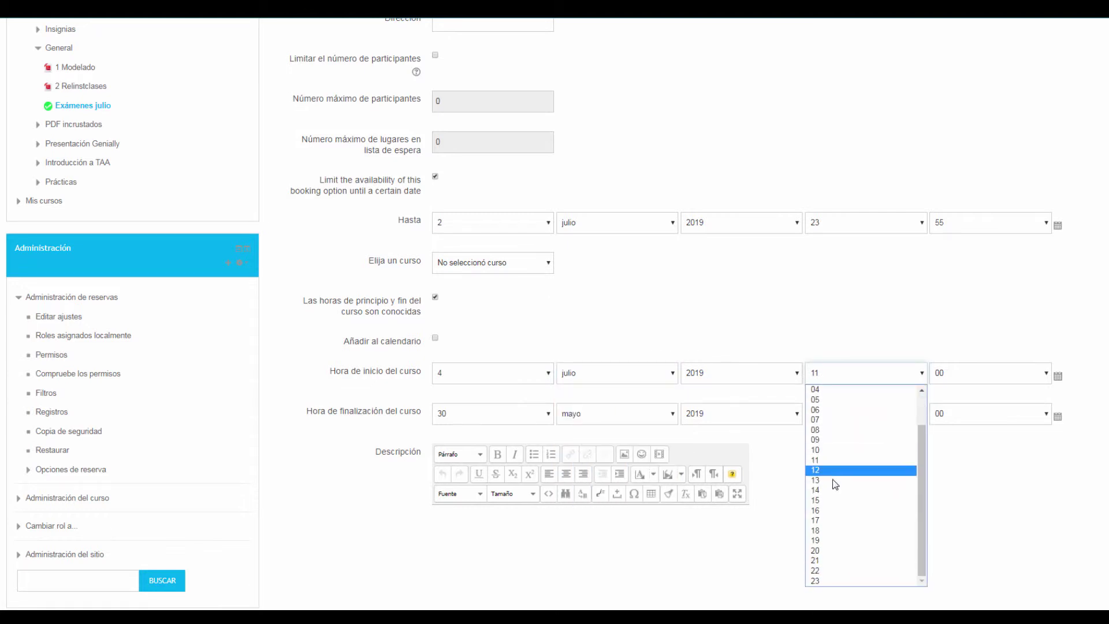
pyautogui.click(828, 541)
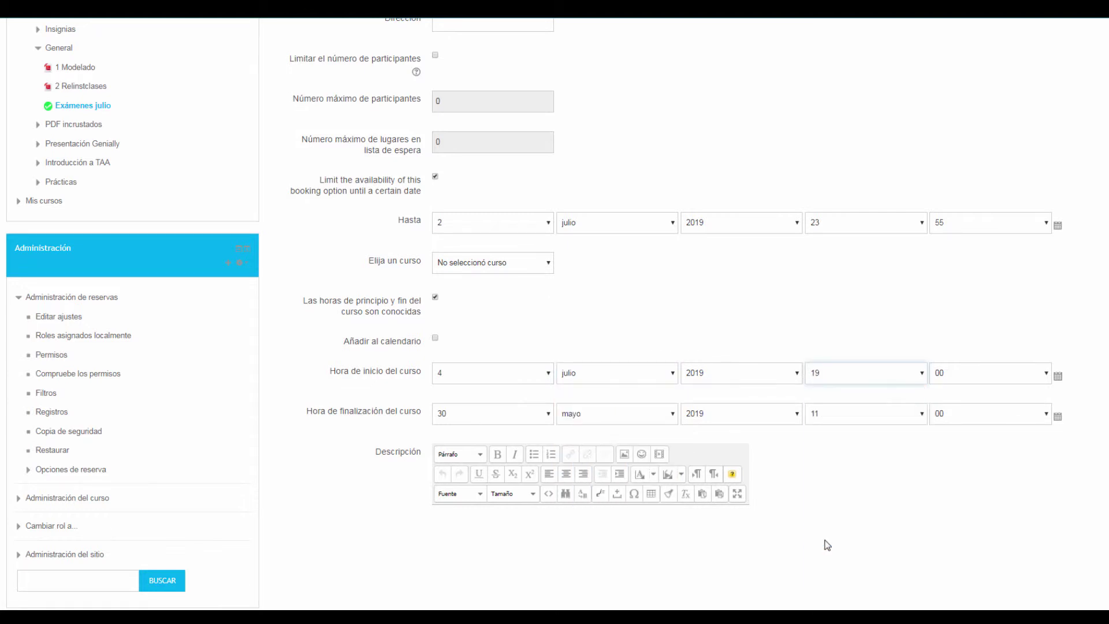
# Set the course end time to 4 julio 2019 at 21:00.
pyautogui.click(477, 414)
pyautogui.scroll(2, 470, 271)
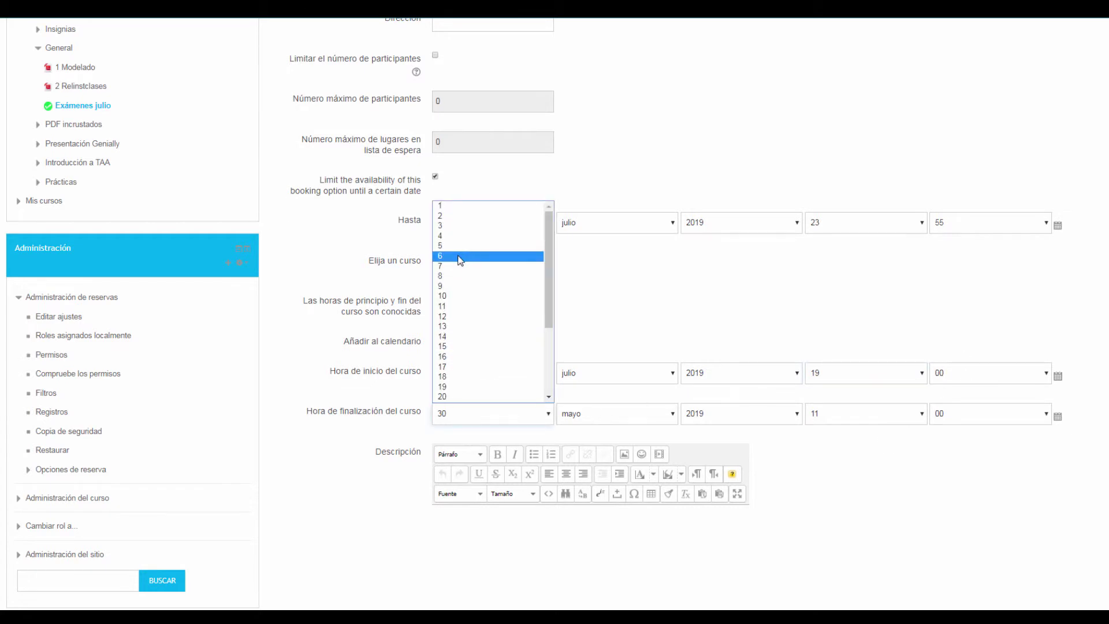
pyautogui.click(451, 235)
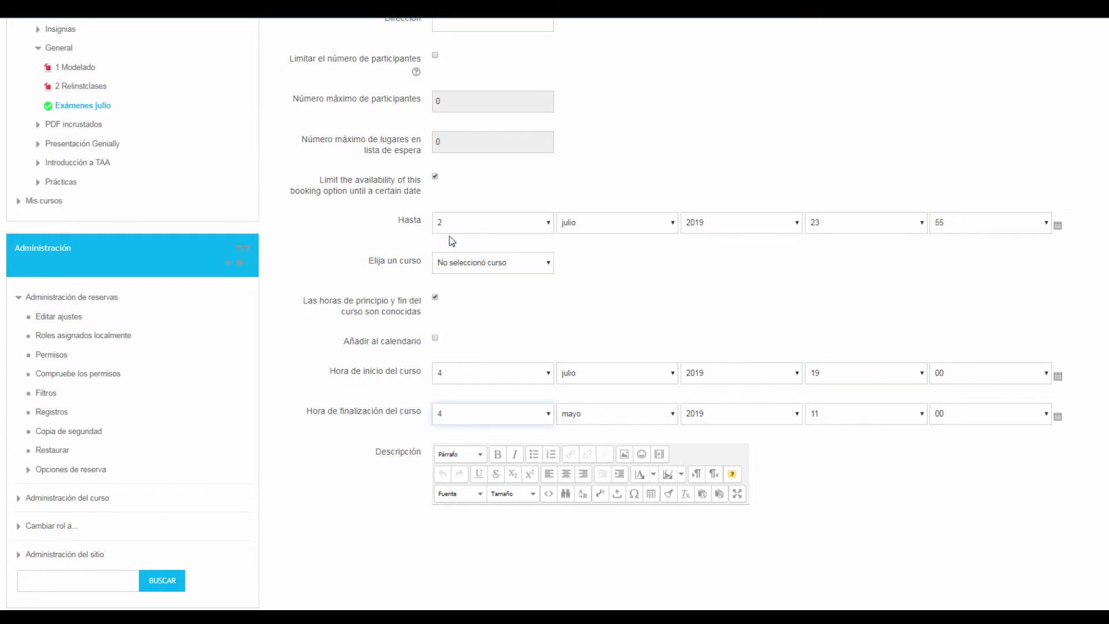
pyautogui.click(589, 426)
pyautogui.click(583, 491)
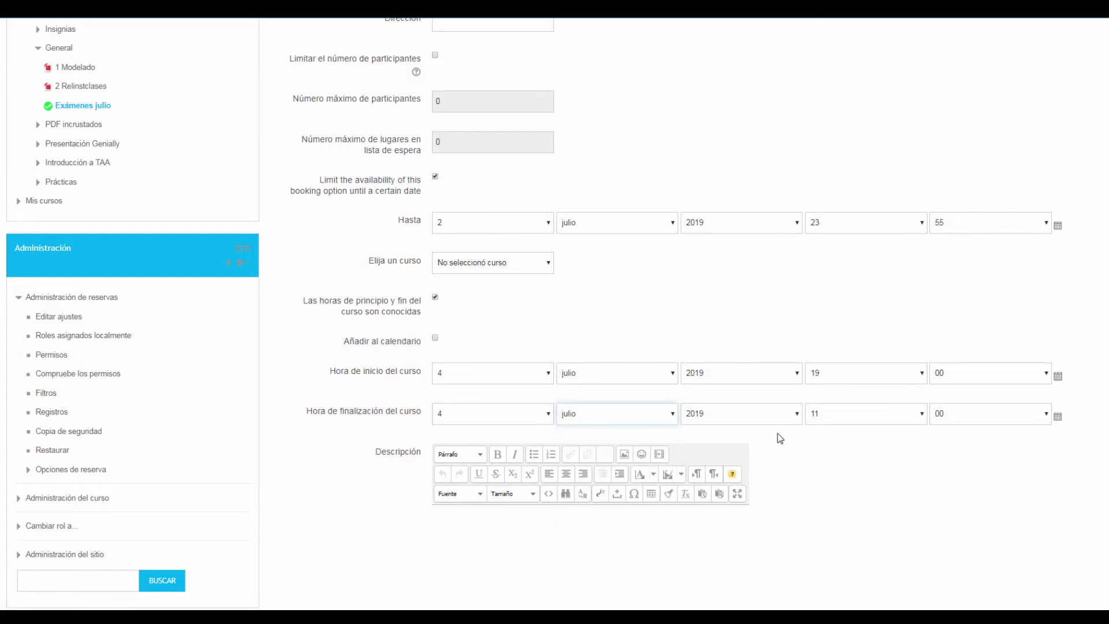
pyautogui.click(817, 415)
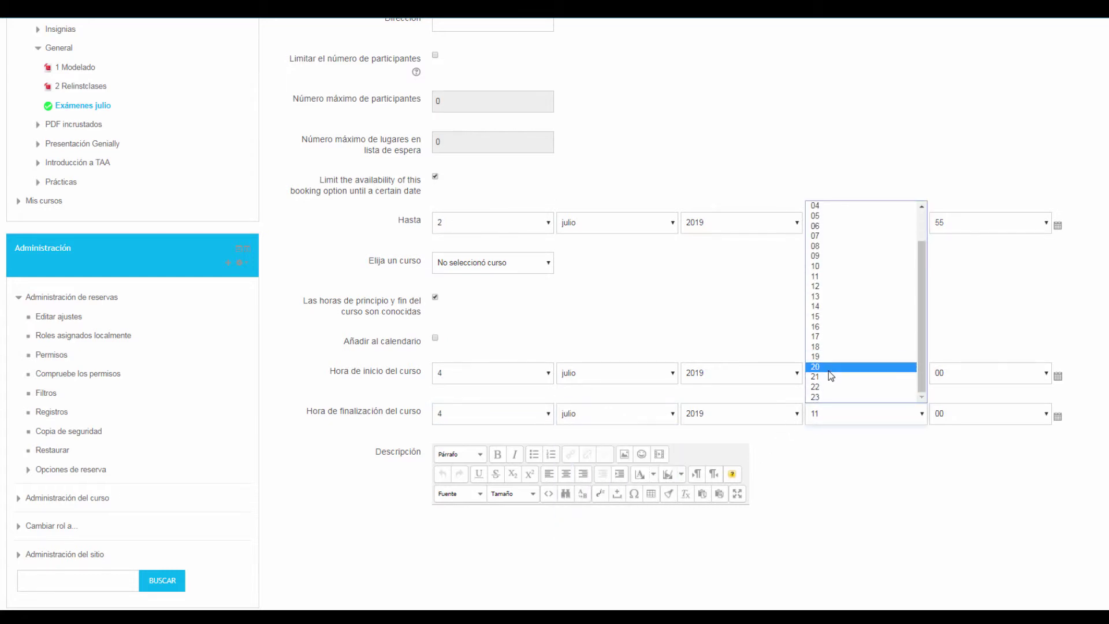
pyautogui.click(829, 378)
pyautogui.click(854, 482)
# Save and display the Matemática I booking option, and return to the Exámenes julio booking list.
pyautogui.scroll(-3, 854, 474)
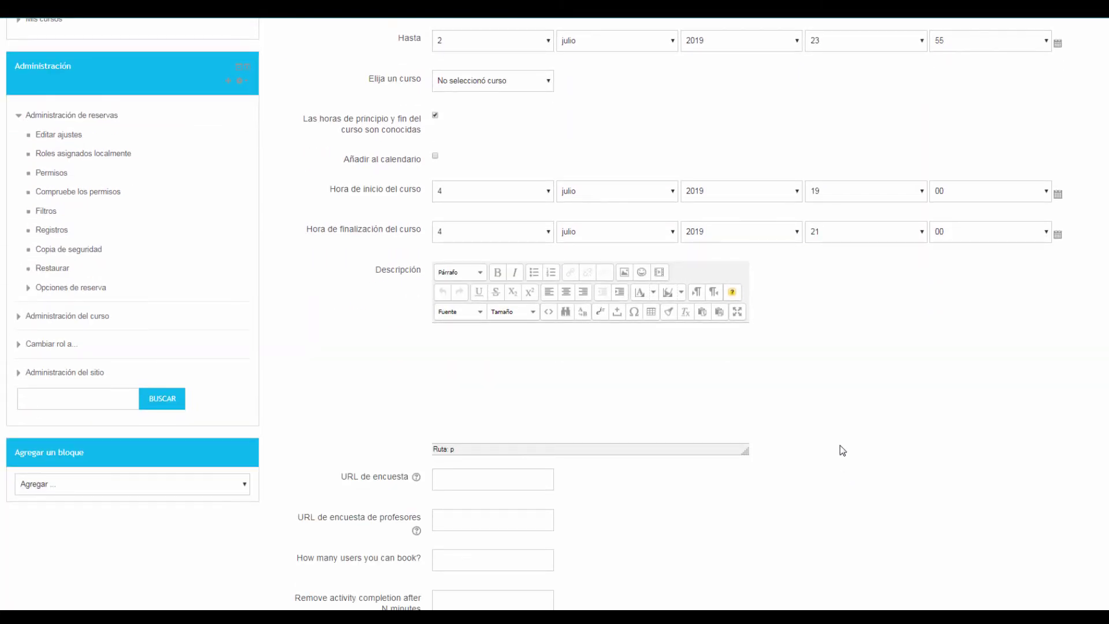
pyautogui.scroll(-5, 829, 414)
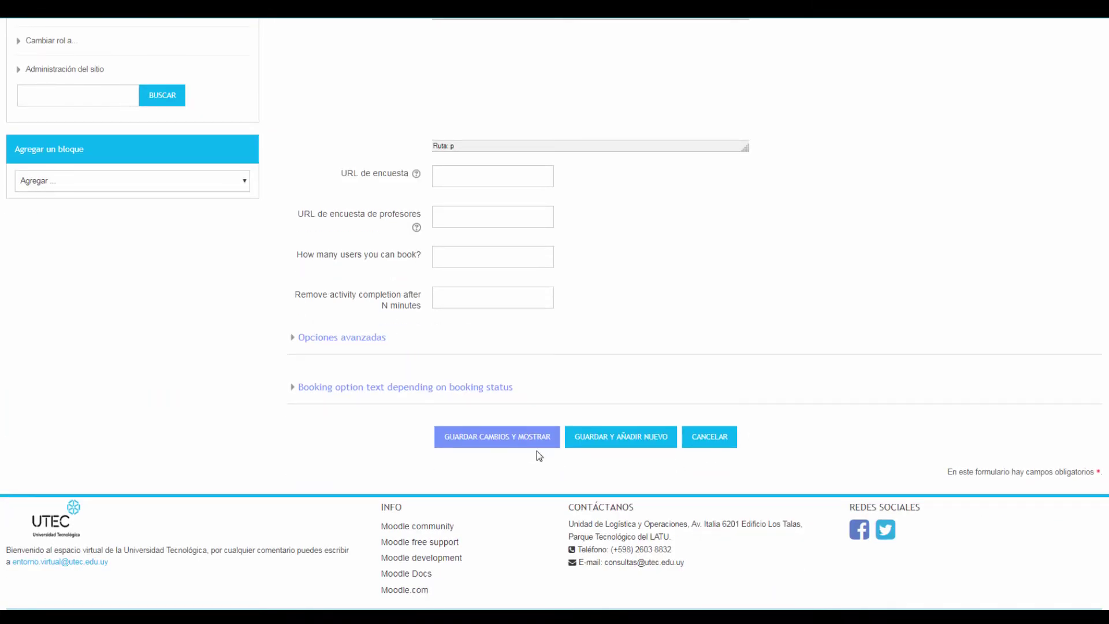
pyautogui.click(517, 444)
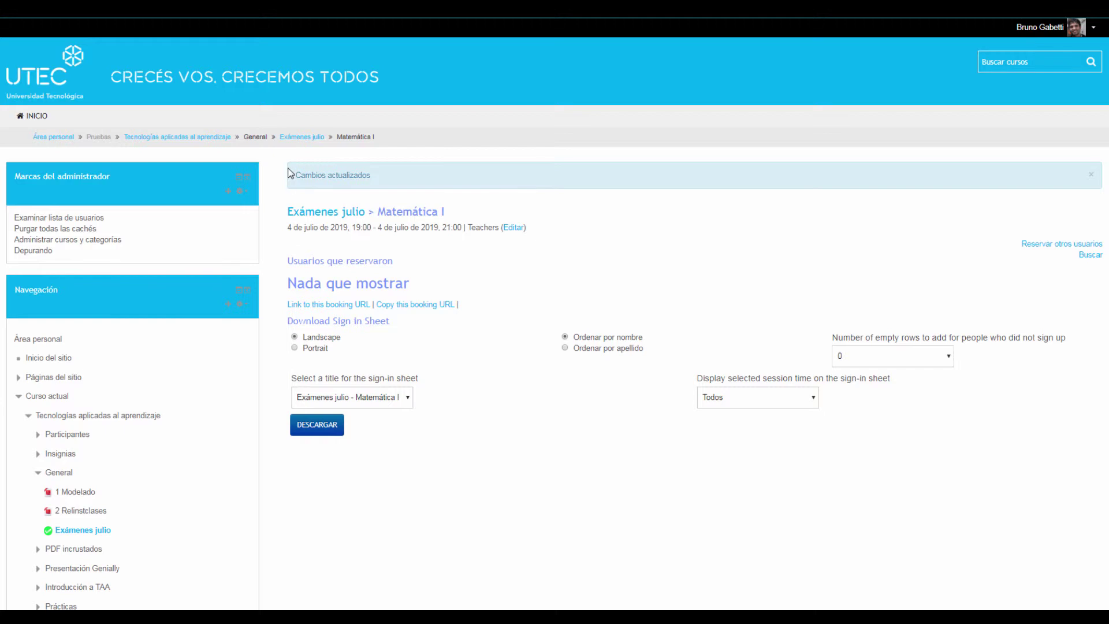
pyautogui.click(288, 140)
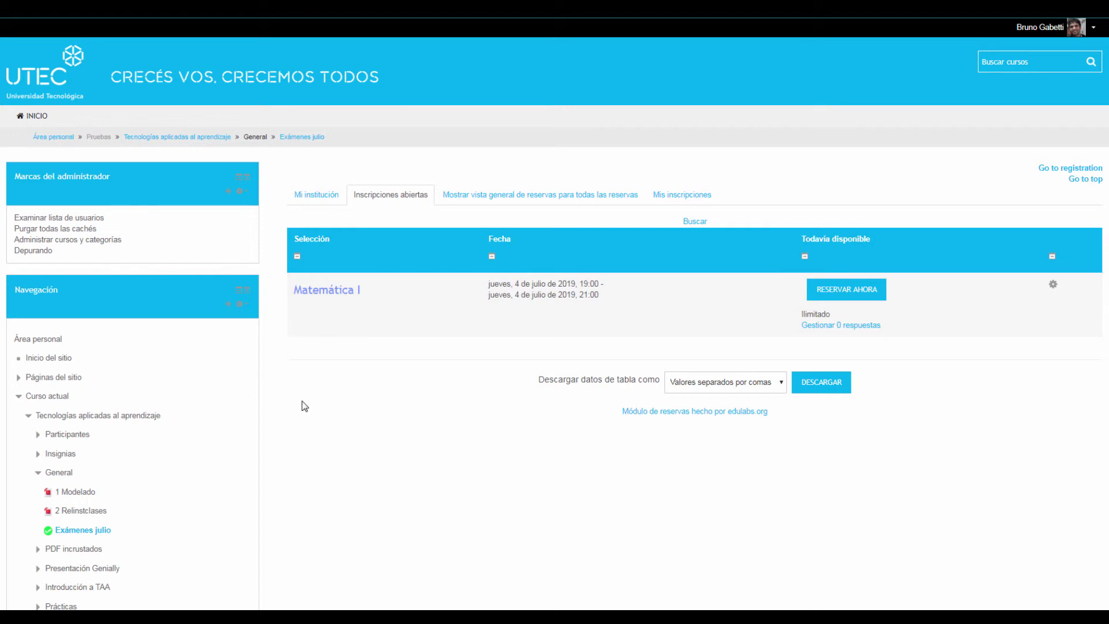
# Add another booking option to Exámenes julio and name it "Física".
pyautogui.scroll(-7, 295, 406)
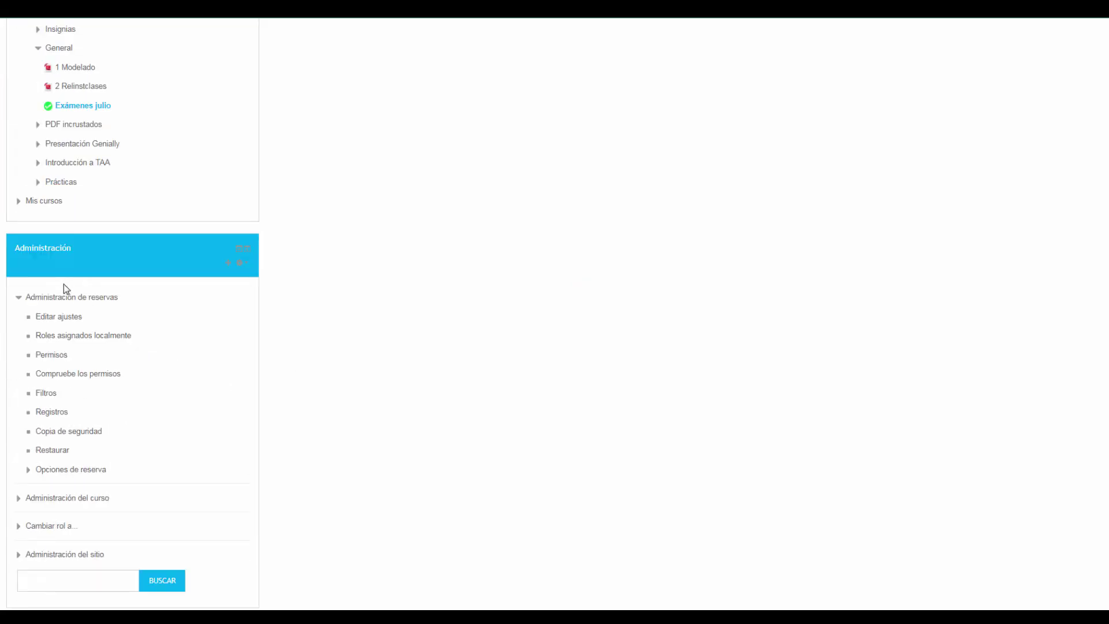
pyautogui.click(31, 473)
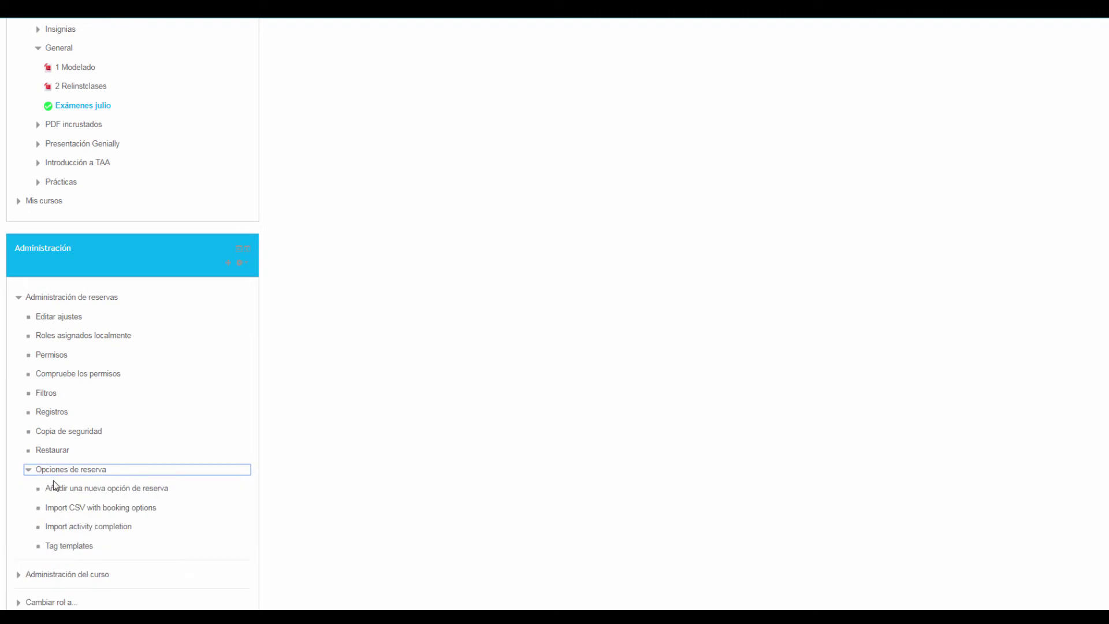
pyautogui.click(81, 491)
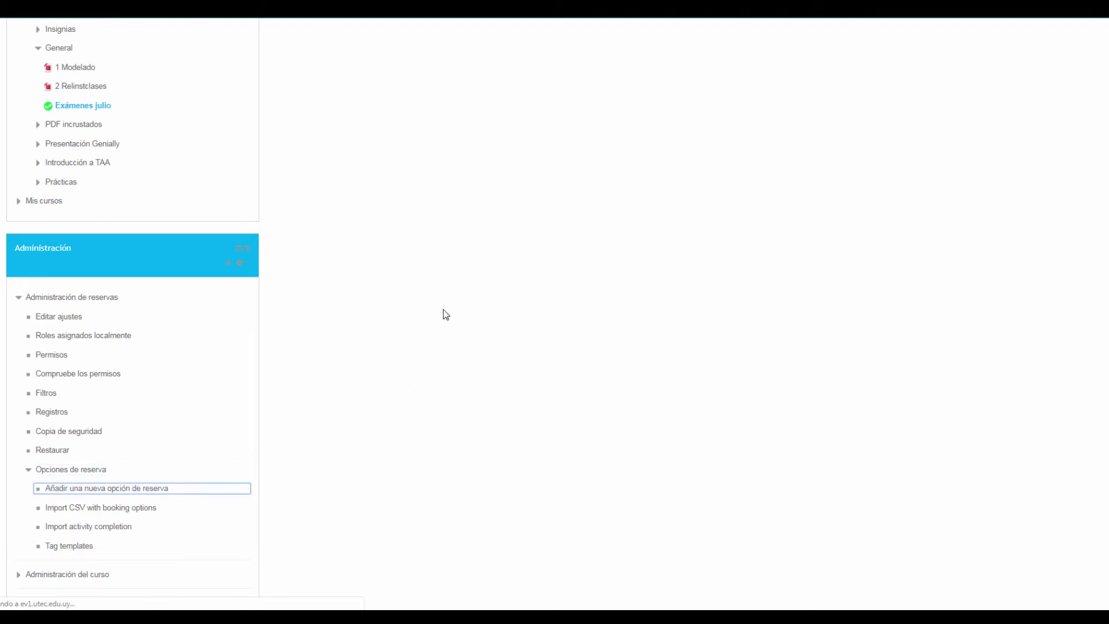
pyautogui.click(461, 297)
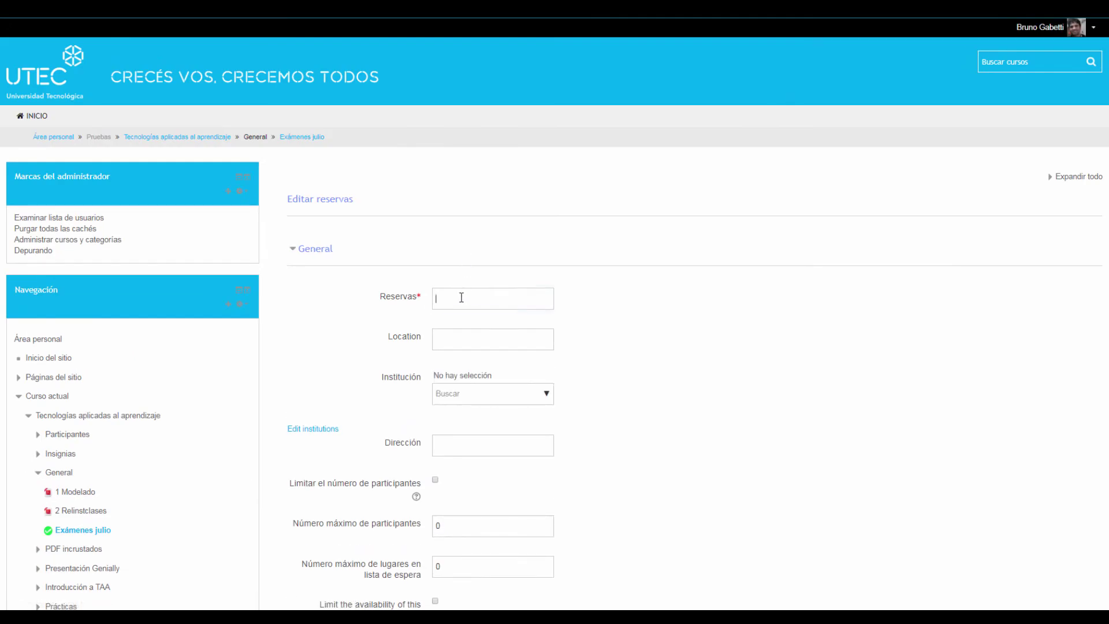
pyautogui.write('Física')
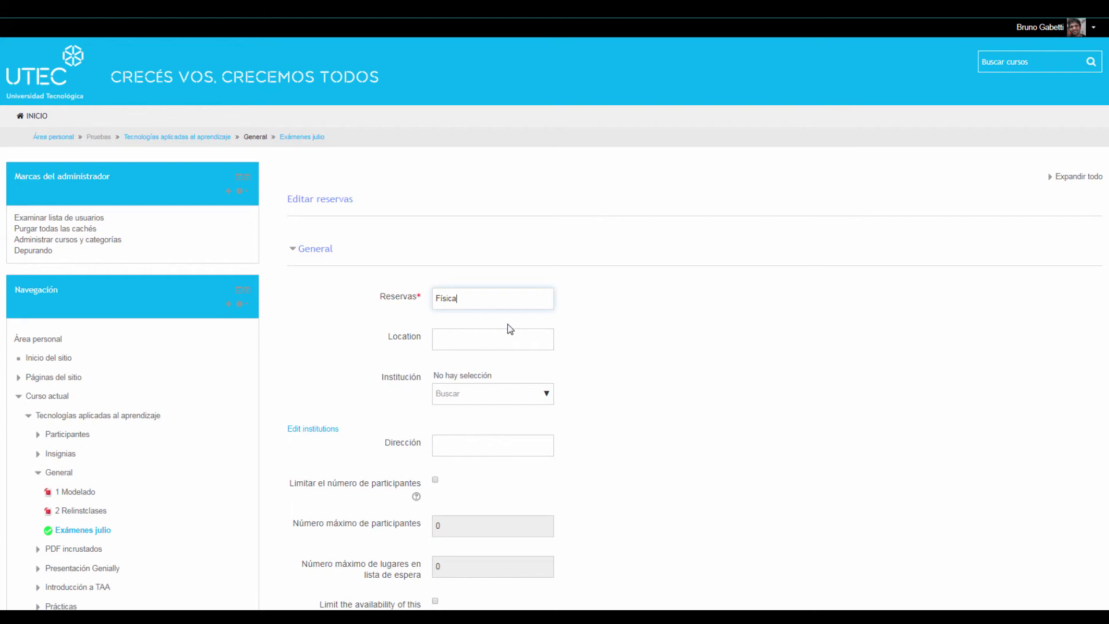
pyautogui.scroll(-4, 497, 326)
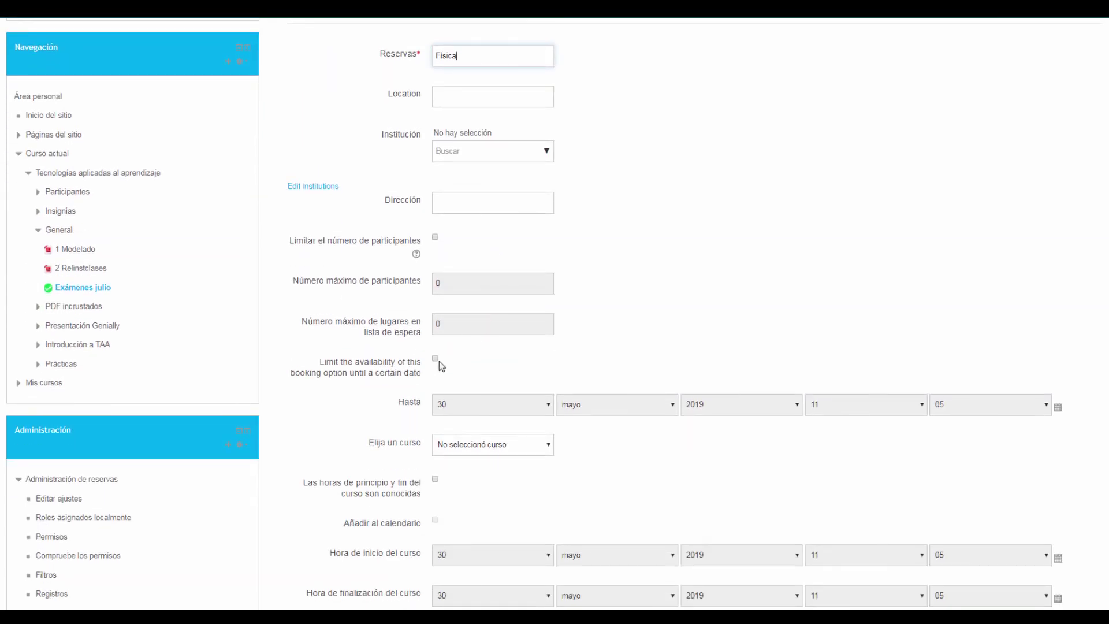
# Limit the Física option's availability until a certain date and mark its course start and end times as known.
pyautogui.click(435, 360)
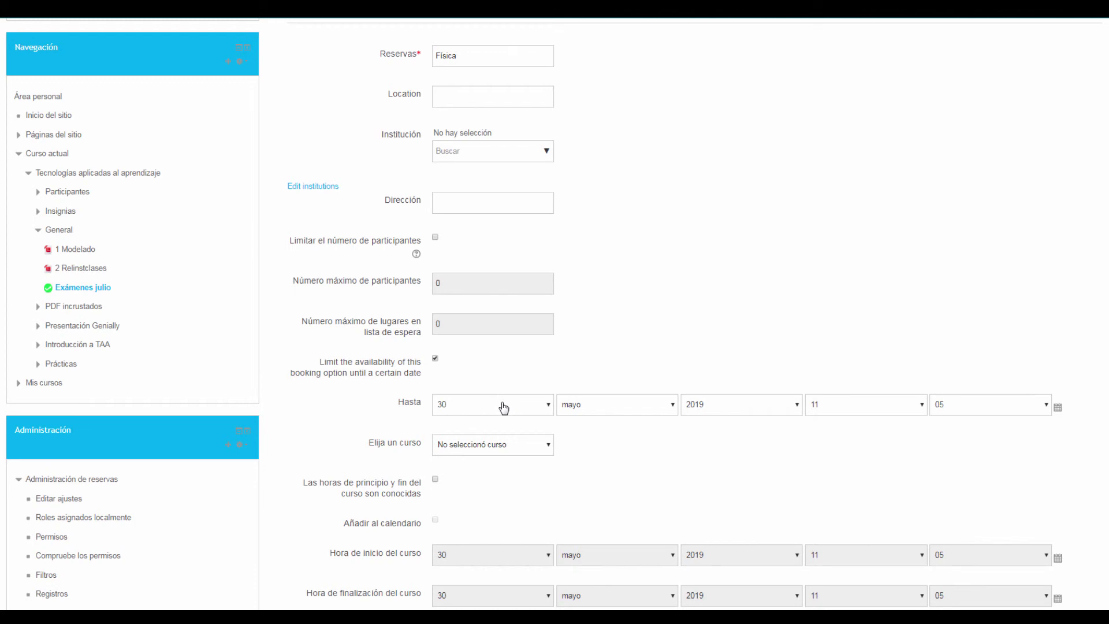
pyautogui.scroll(-4, 523, 413)
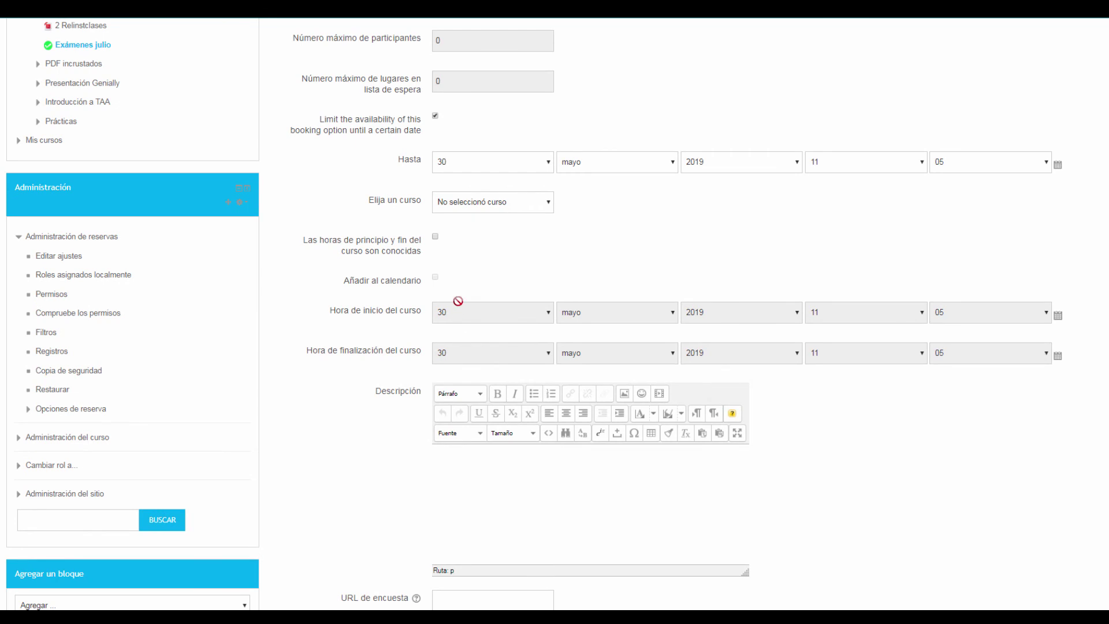
pyautogui.click(435, 236)
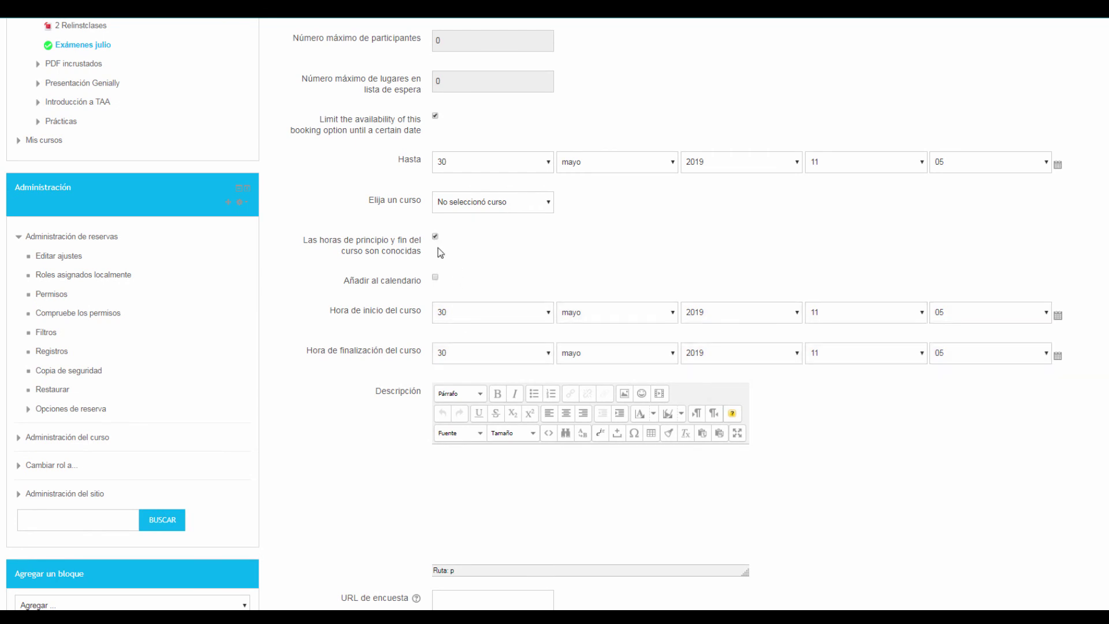
# Set the day and month of the Física course start time to 2 junio.
pyautogui.click(472, 316)
pyautogui.scroll(4, 475, 378)
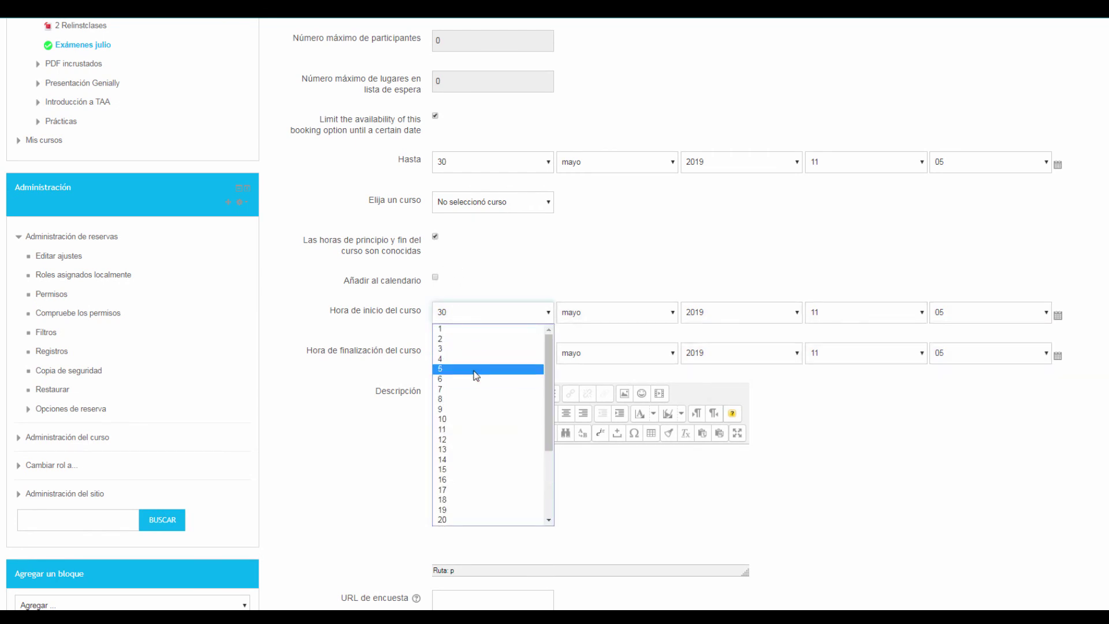
pyautogui.click(453, 339)
pyautogui.click(572, 315)
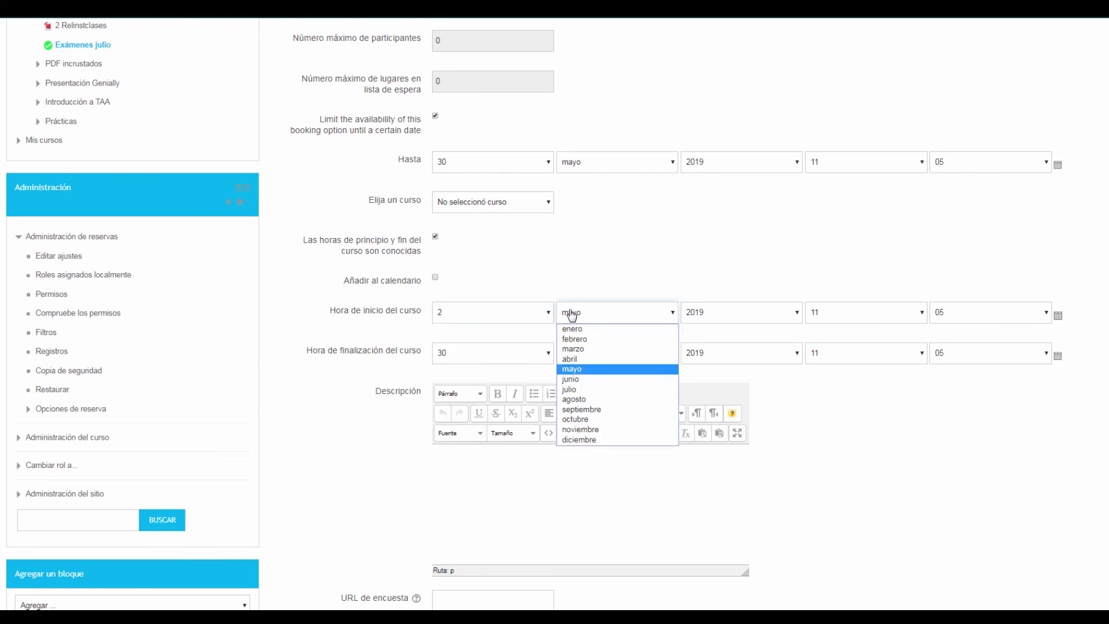
pyautogui.click(575, 380)
# Set the day and month of the Física course end time to 2 junio.
pyautogui.click(511, 355)
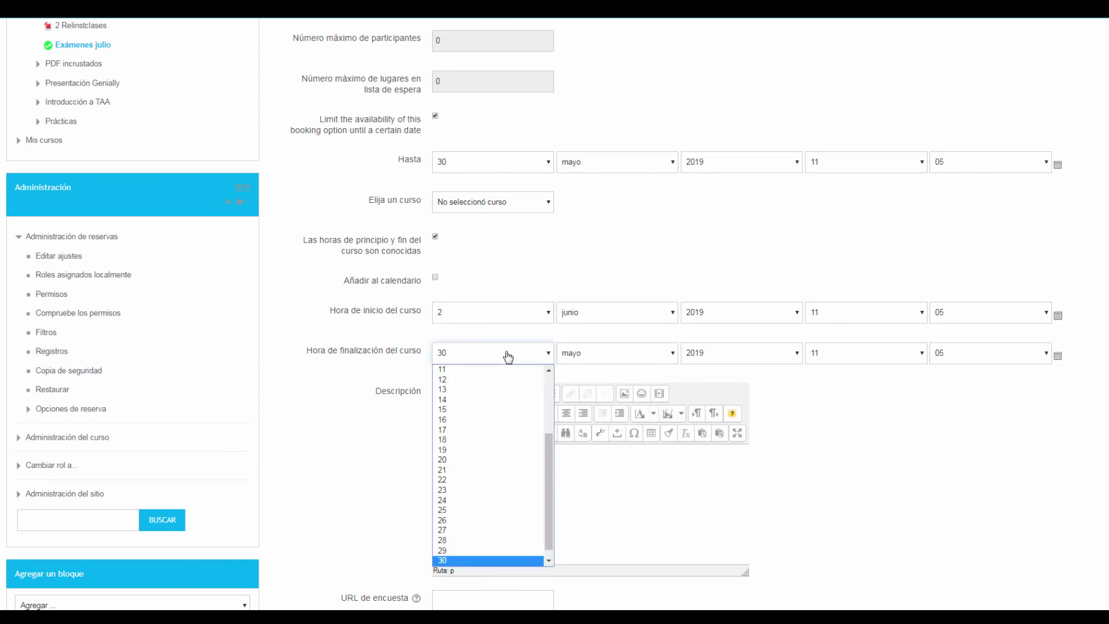
pyautogui.scroll(3, 471, 386)
pyautogui.click(463, 380)
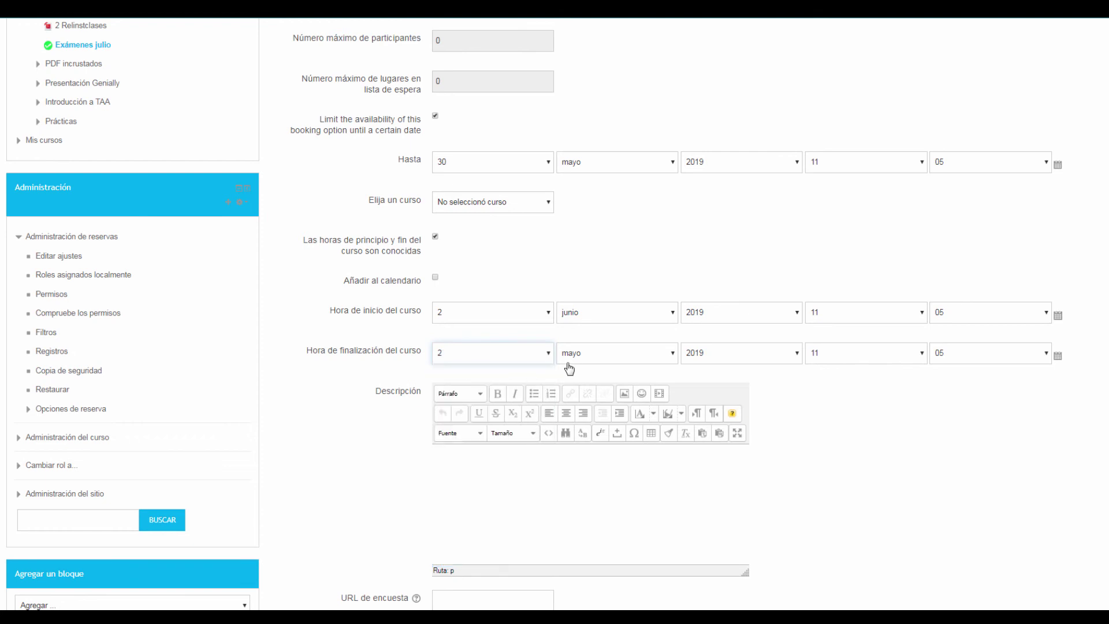
pyautogui.click(579, 356)
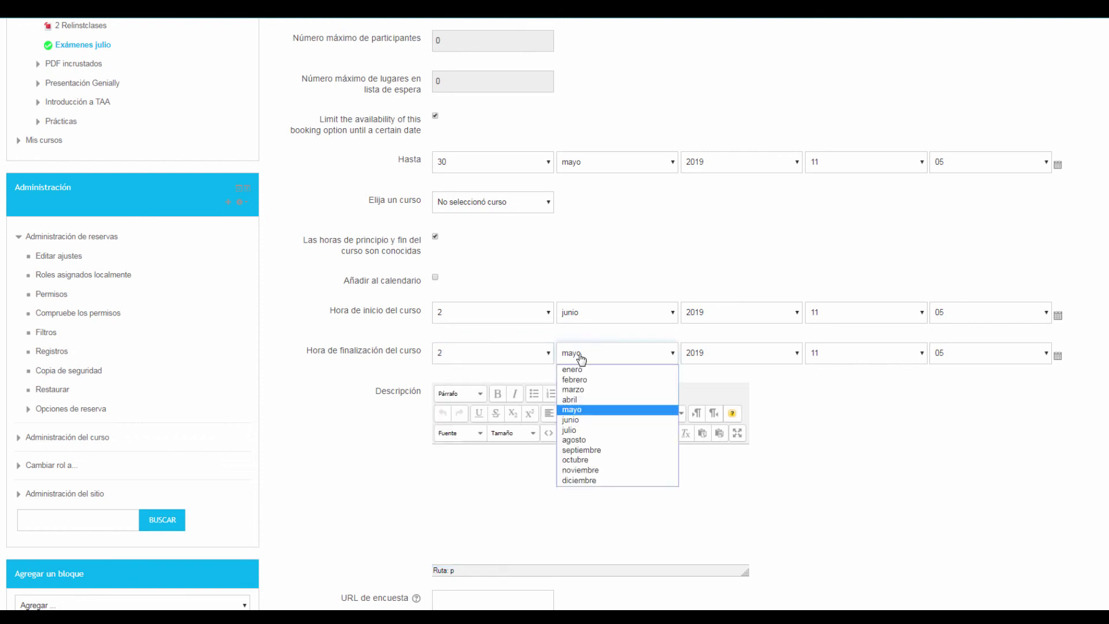
pyautogui.click(577, 419)
# Save and display the Física booking option, and return to the Exámenes julio booking list.
pyautogui.scroll(-5, 577, 419)
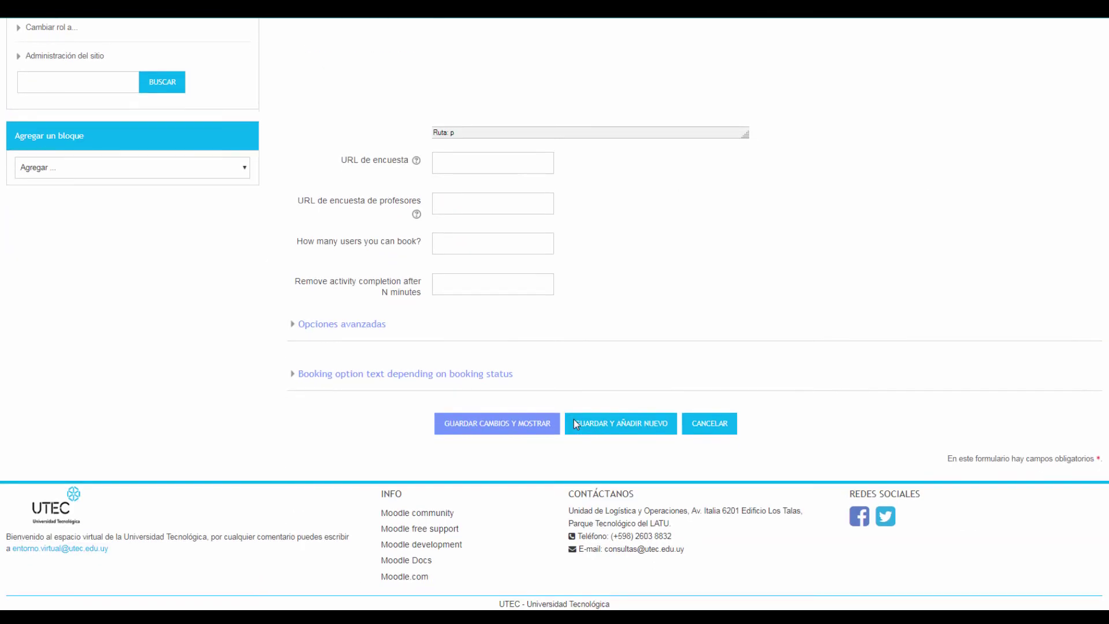
pyautogui.click(509, 422)
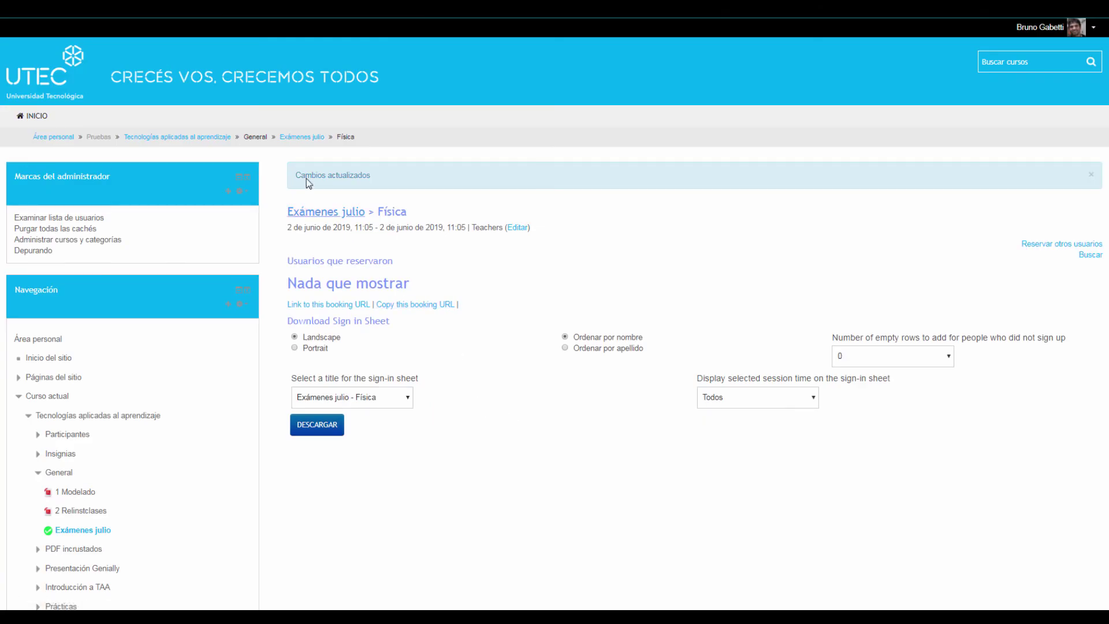
pyautogui.click(298, 137)
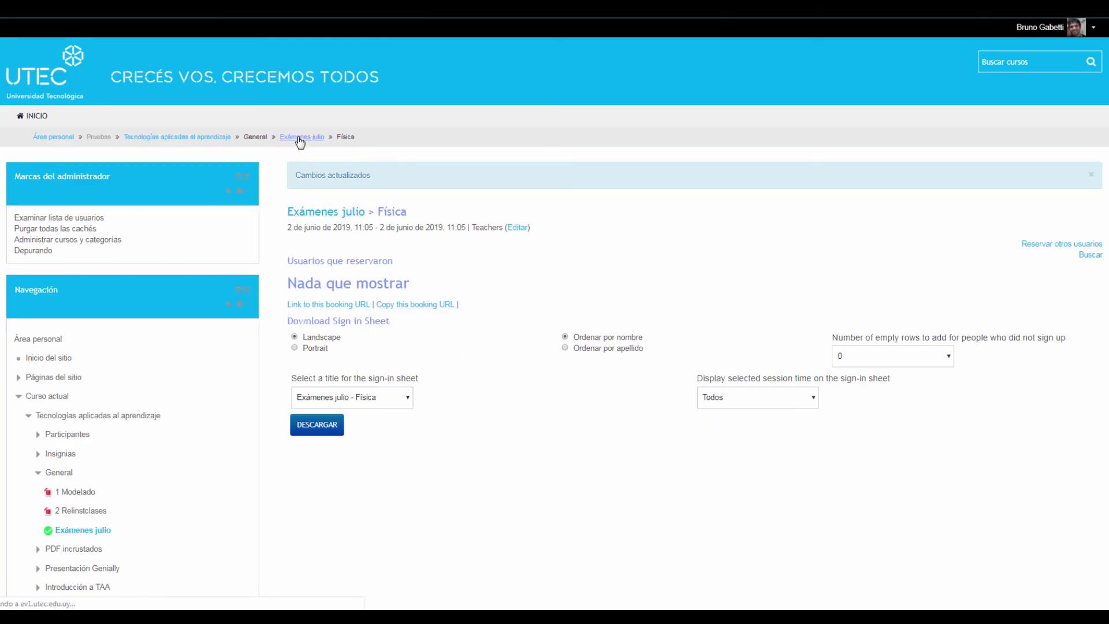